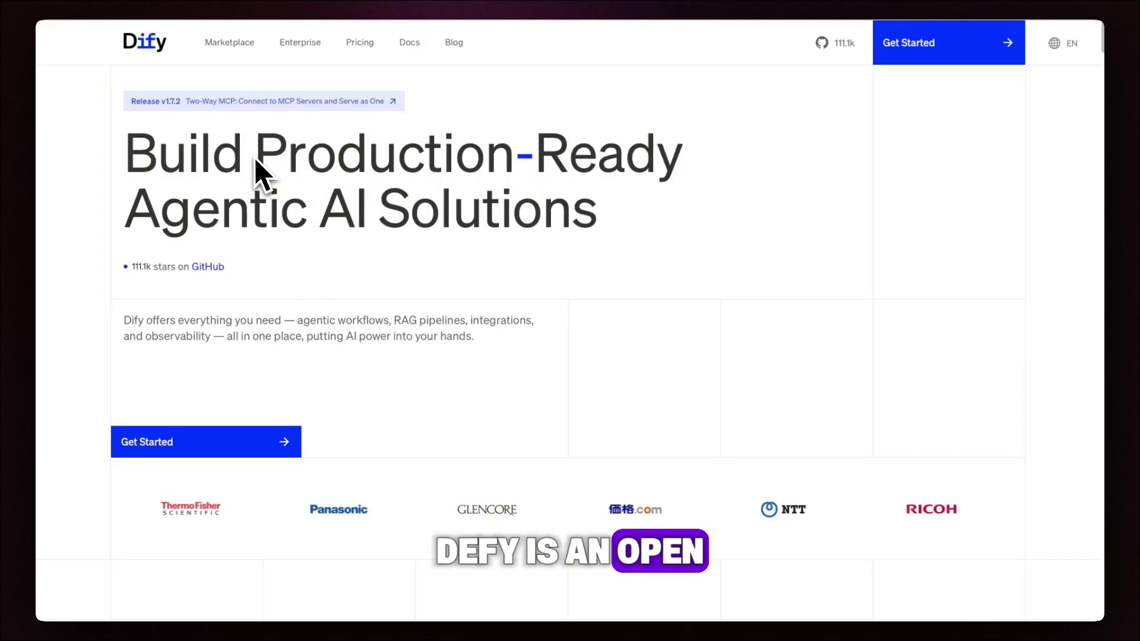
scroll(254, 159, down, 3)
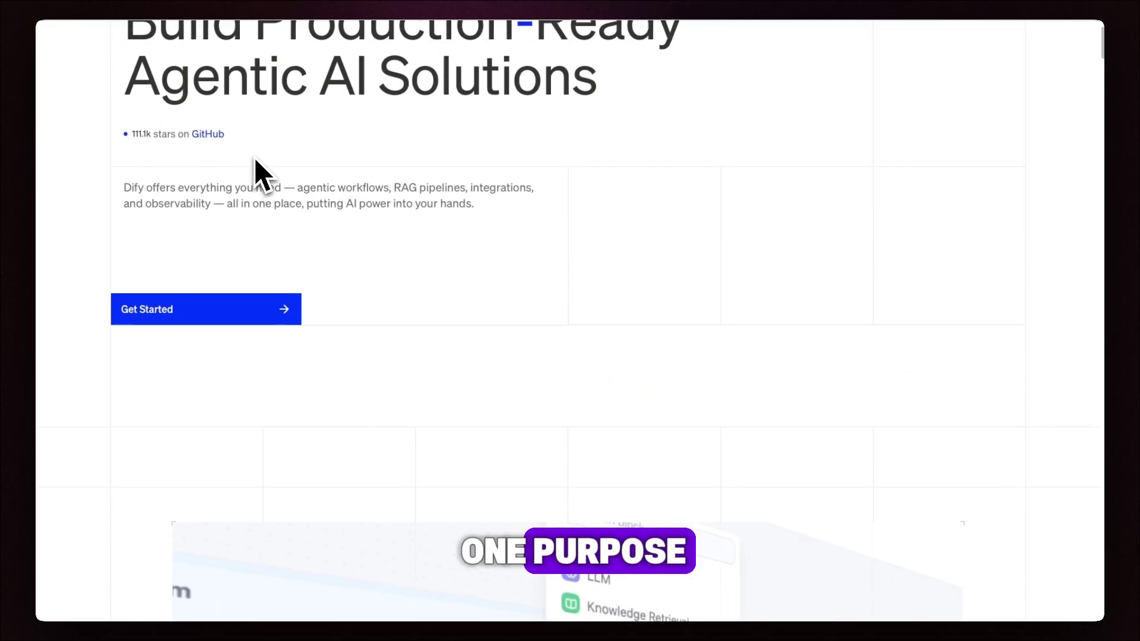
scroll(255, 173, down, 2)
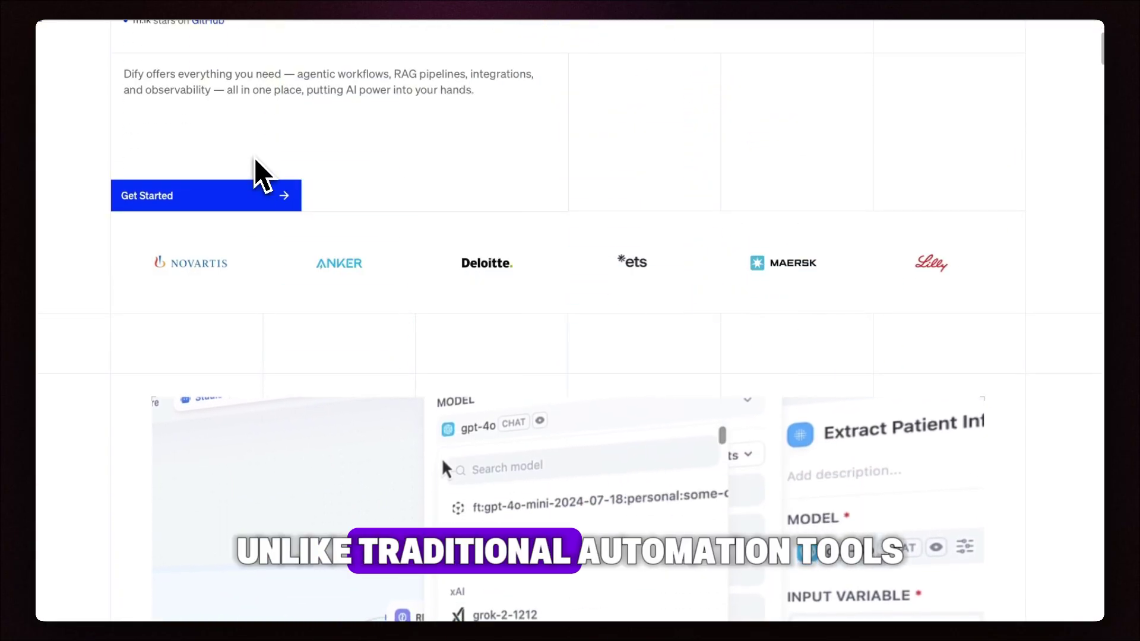
scroll(254, 160, down, 3)
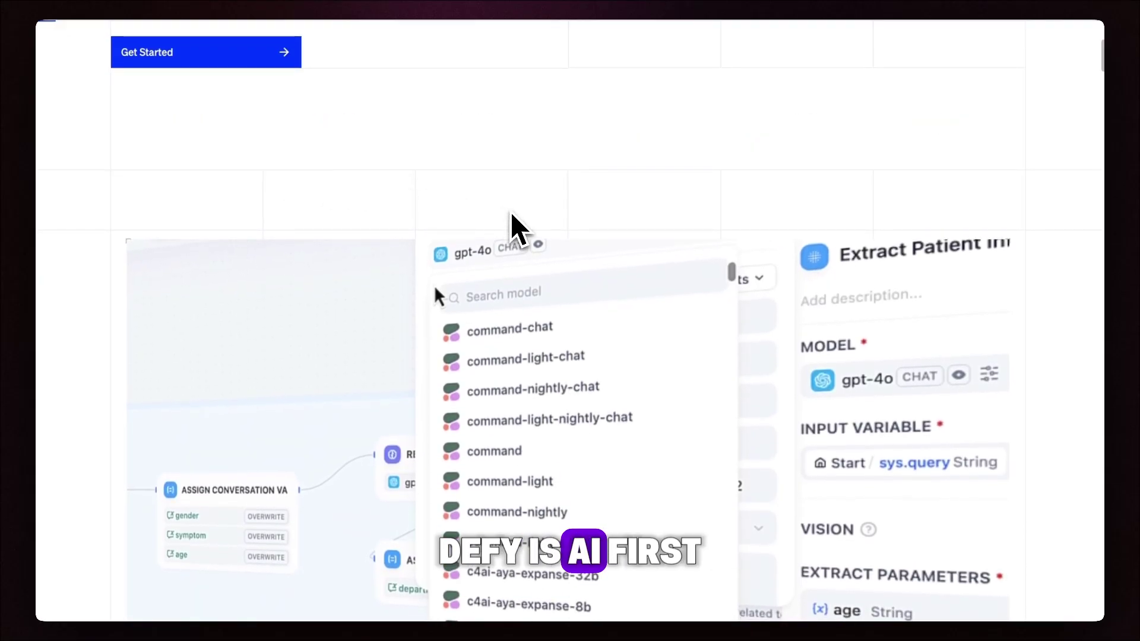
scroll(511, 215, down, 3)
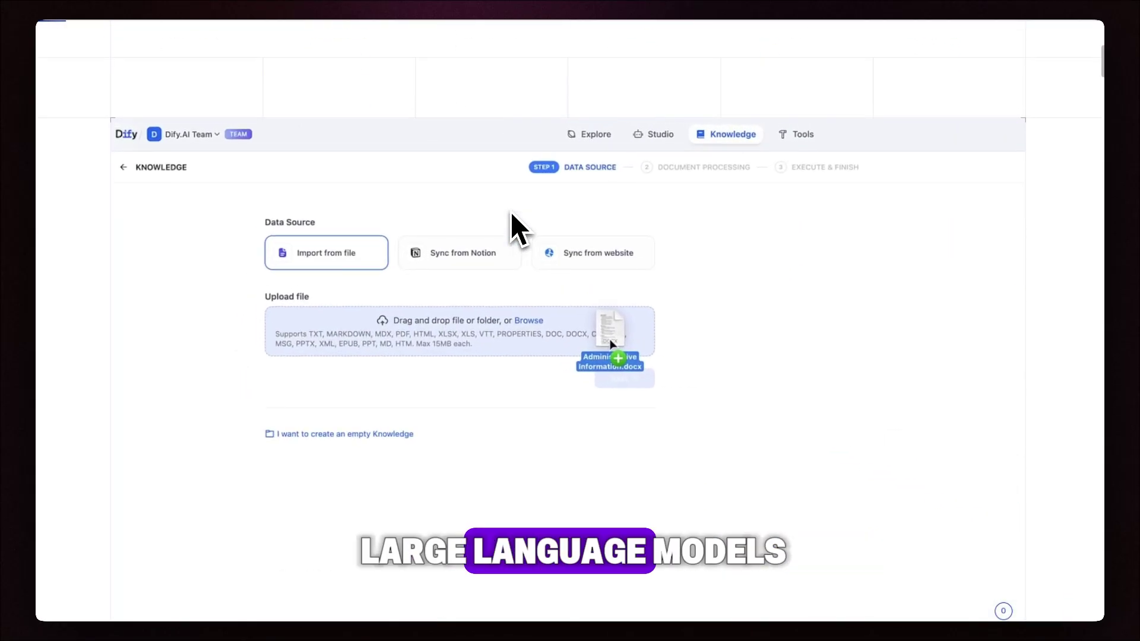
scroll(511, 212, down, 1)
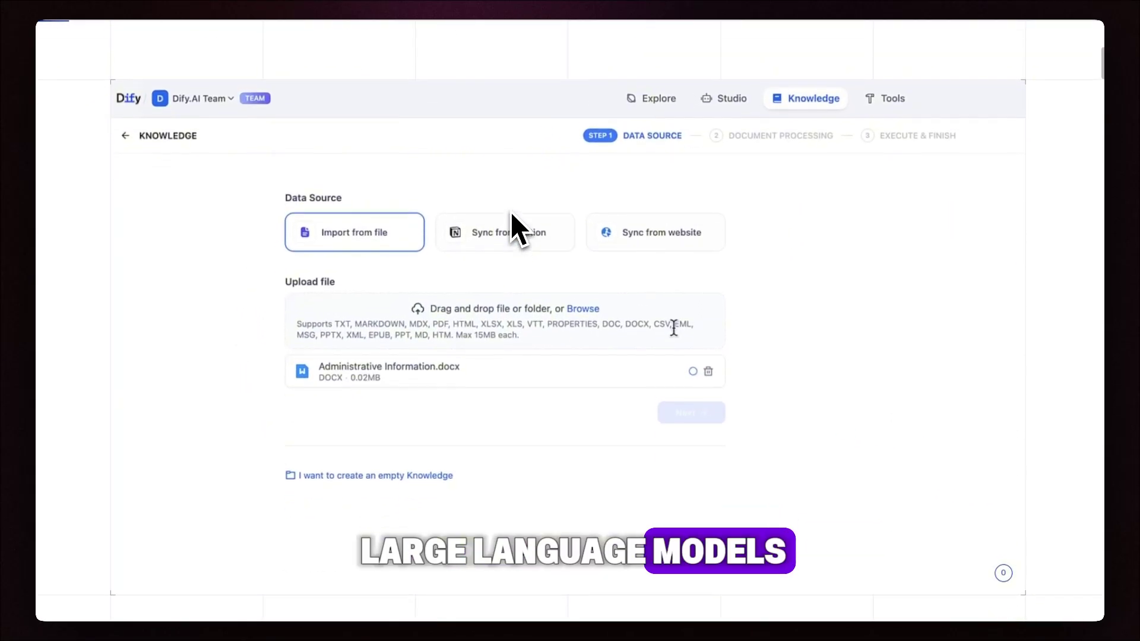
scroll(510, 212, down, 1)
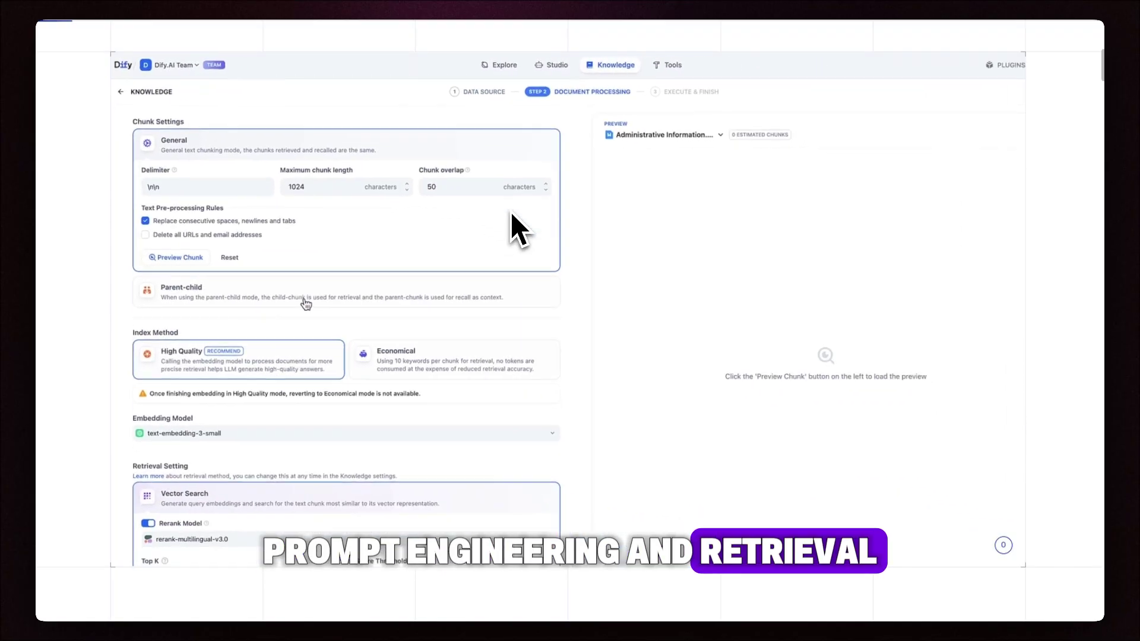